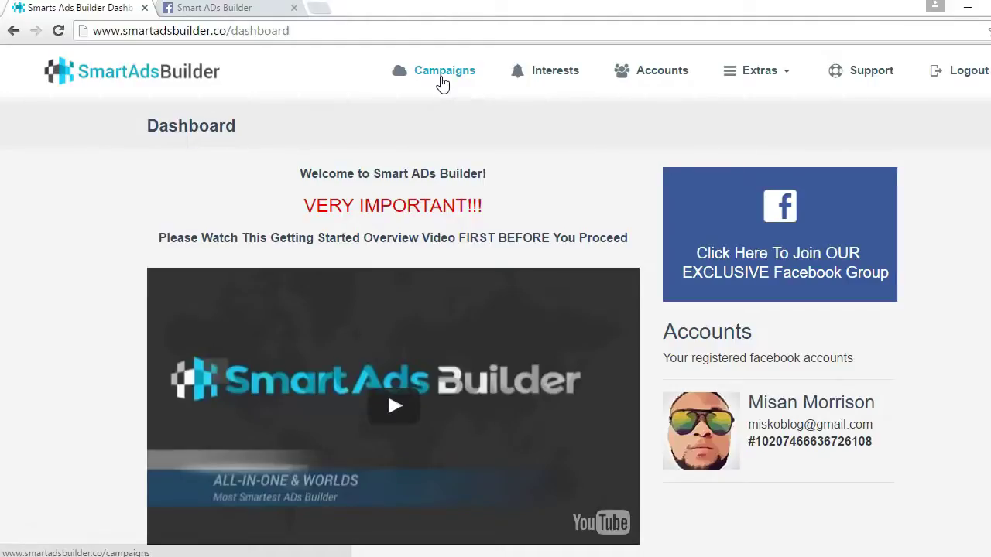
Step: Create the new Demo campaign and scroll the template page down to the Jewelries category
{"action": "left_click", "coordinate": [438, 71]}
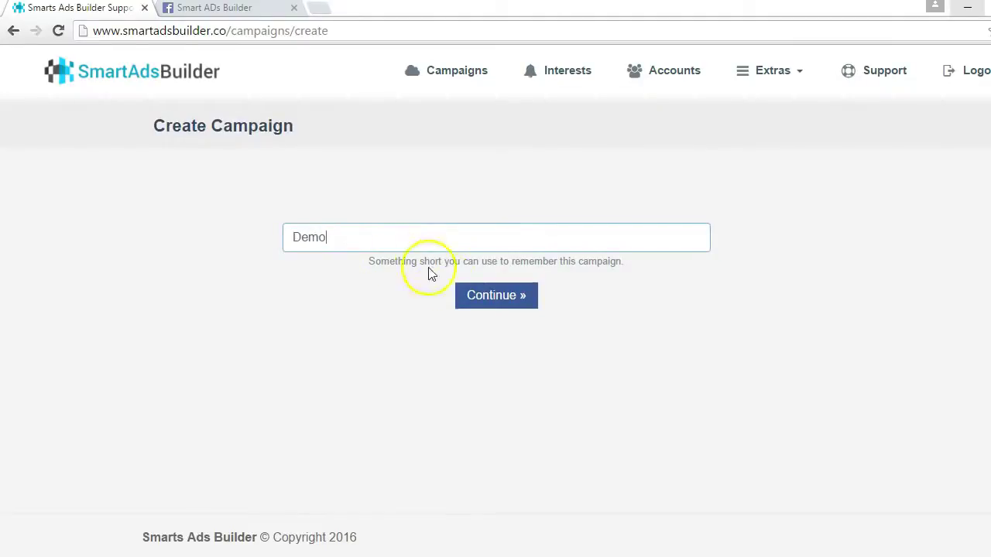
{"action": "left_click", "coordinate": [465, 297]}
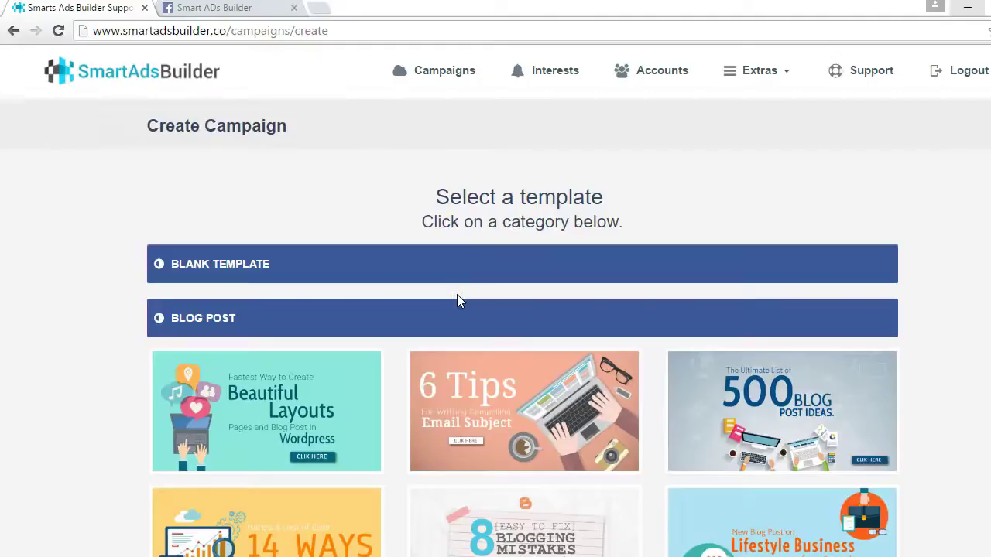
{"action": "scroll", "coordinate": [457, 300], "scroll_direction": "down", "scroll_amount": 1}
{"action": "scroll", "coordinate": [457, 301], "scroll_direction": "down", "scroll_amount": 1}
{"action": "scroll", "coordinate": [456, 301], "scroll_direction": "down", "scroll_amount": 2}
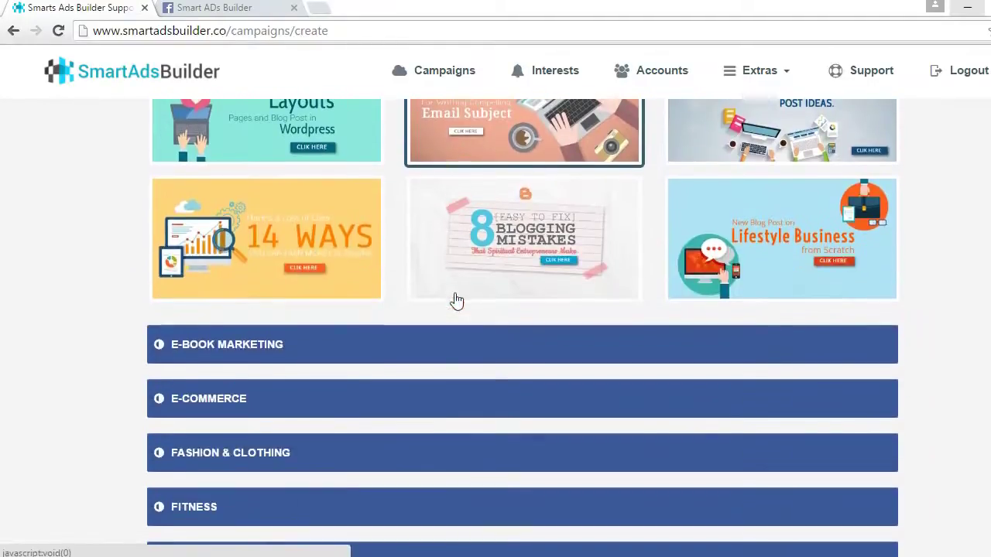
{"action": "scroll", "coordinate": [457, 301], "scroll_direction": "down", "scroll_amount": 1}
{"action": "scroll", "coordinate": [457, 301], "scroll_direction": "down", "scroll_amount": 2}
{"action": "scroll", "coordinate": [457, 300], "scroll_direction": "down", "scroll_amount": 1}
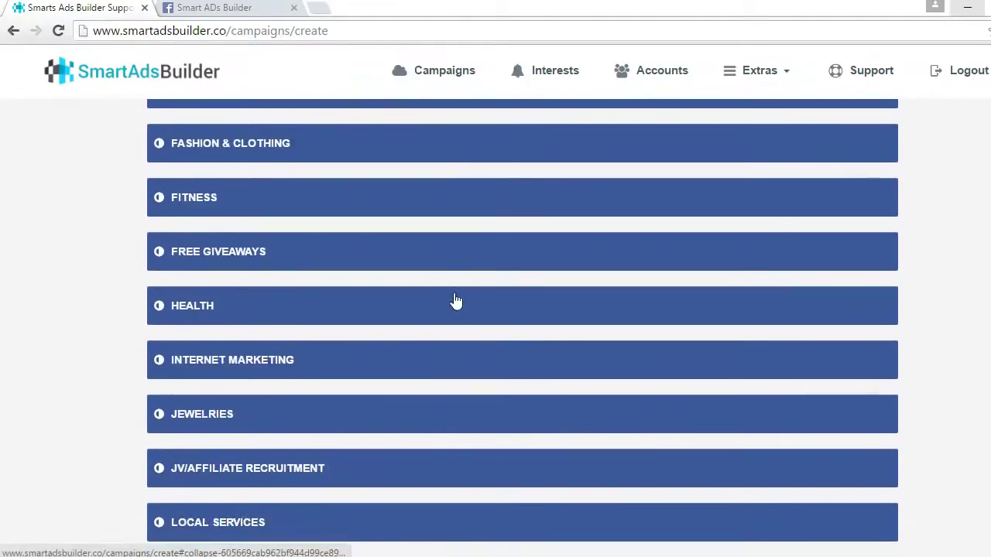
{"action": "scroll", "coordinate": [455, 301], "scroll_direction": "down", "scroll_amount": 2}
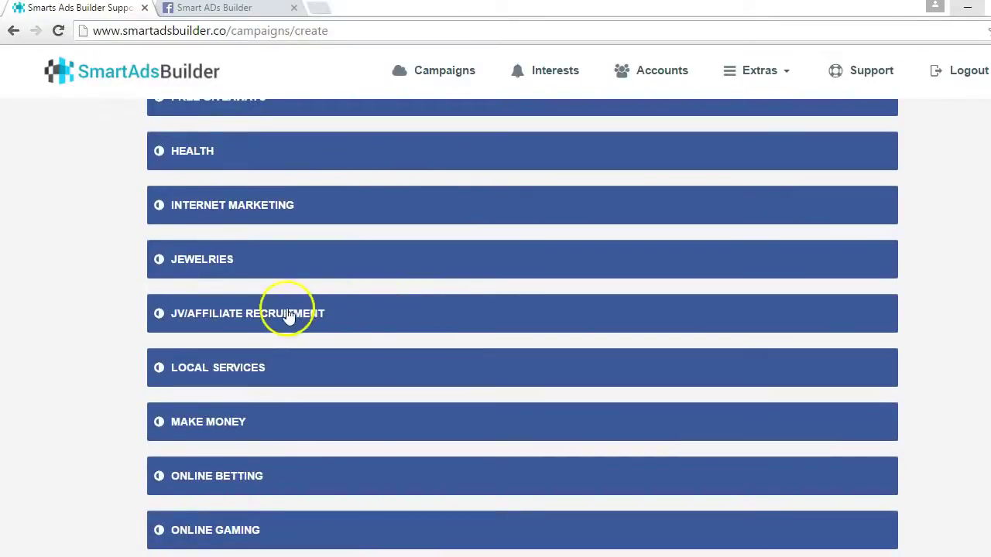
Step: Pick the Jewelries ring template and apply the Gorgeous Rings headline and post text
{"action": "left_click", "coordinate": [186, 264]}
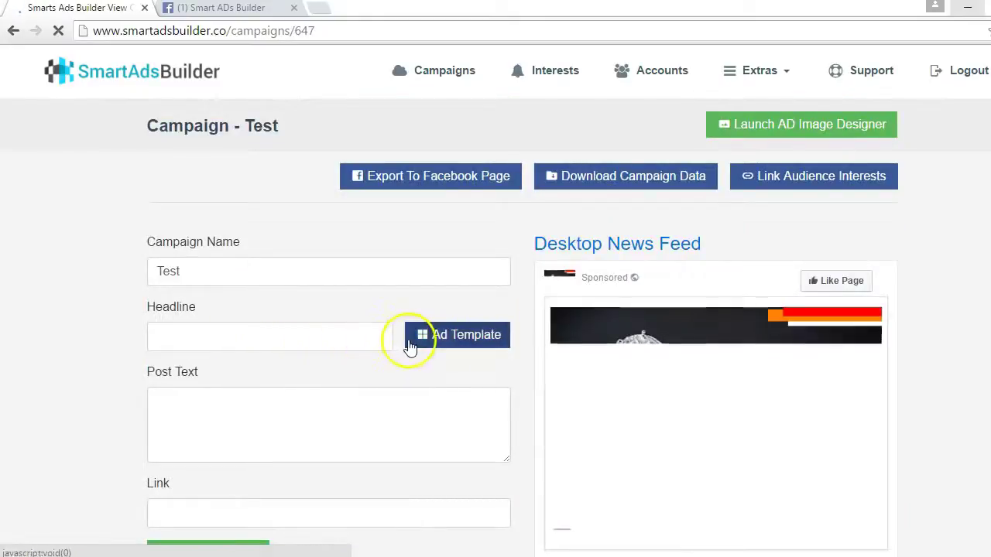
{"action": "left_click", "coordinate": [432, 344]}
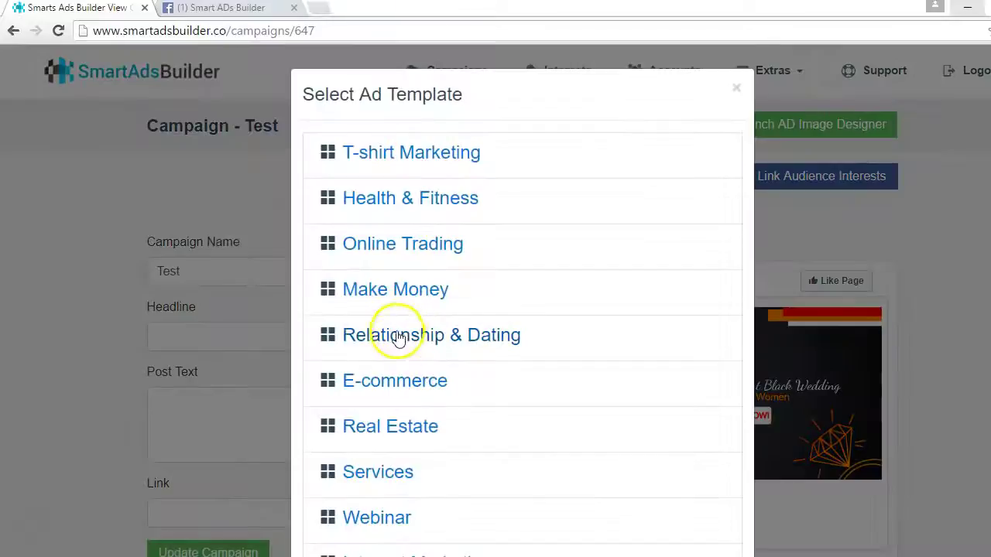
{"action": "scroll", "coordinate": [402, 364], "scroll_direction": "down", "scroll_amount": 4}
{"action": "scroll", "coordinate": [411, 402], "scroll_direction": "down", "scroll_amount": 2}
{"action": "left_click", "coordinate": [411, 422]}
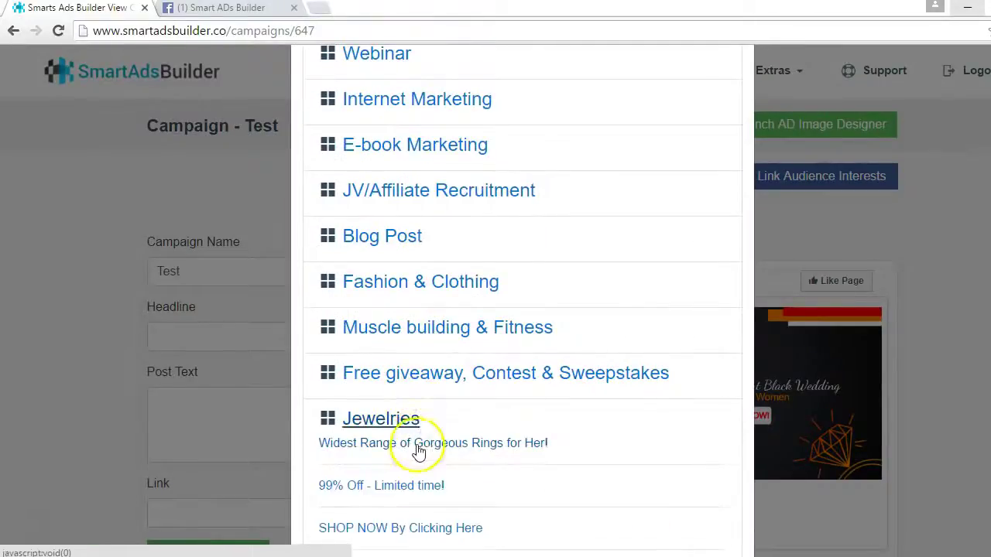
{"action": "left_click", "coordinate": [415, 452]}
{"action": "scroll", "coordinate": [371, 440], "scroll_direction": "down", "scroll_amount": 2}
{"action": "left_click", "coordinate": [321, 359]}
{"action": "type", "text": "www.yourweb"}
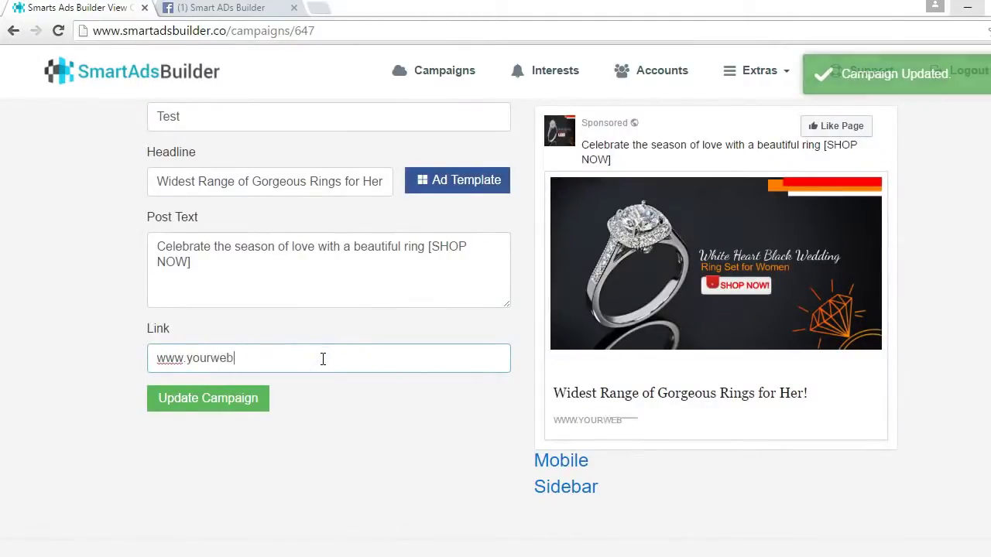
{"action": "type", "text": "site."}
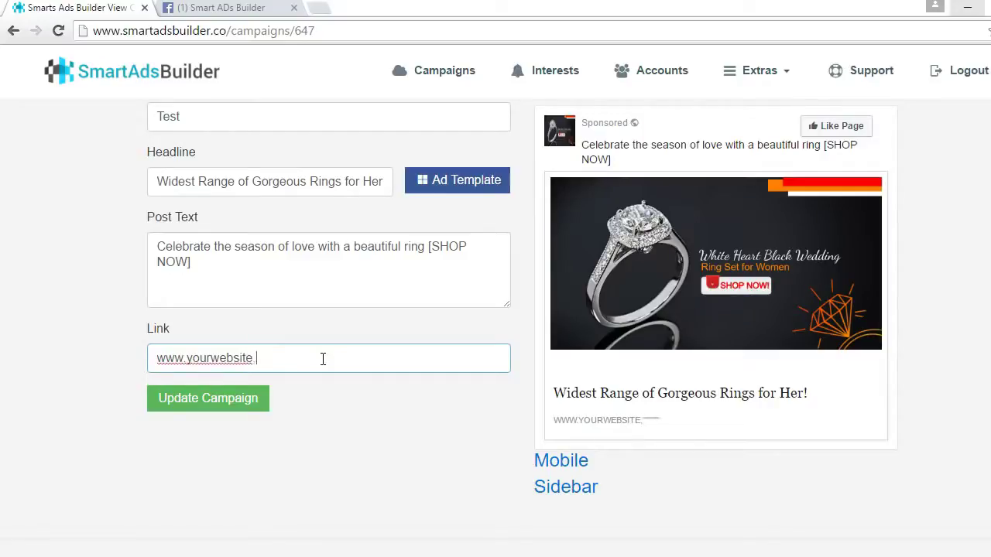
{"action": "type", "text": "com"}
Step: Check the desktop, mobile and sidebar previews, then save with Update Campaign
{"action": "scroll", "coordinate": [586, 294], "scroll_direction": "up", "scroll_amount": 2}
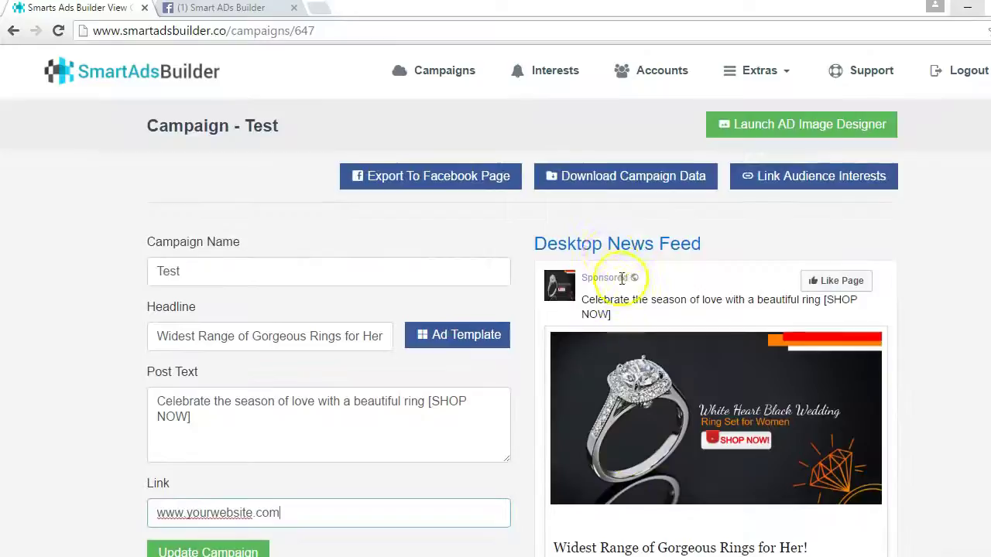
{"action": "left_click", "coordinate": [615, 243]}
{"action": "left_click", "coordinate": [573, 271]}
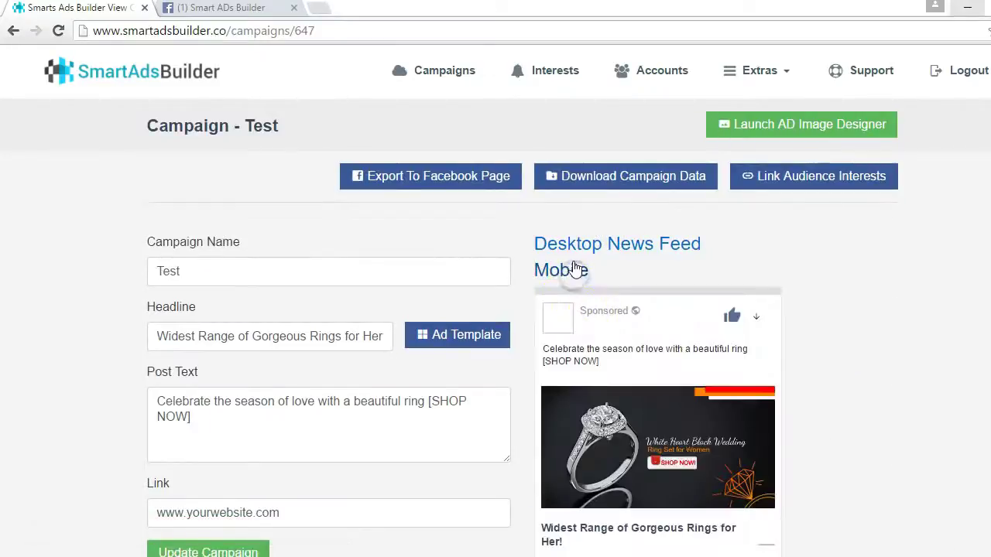
{"action": "left_click", "coordinate": [571, 265]}
{"action": "left_click", "coordinate": [574, 302]}
{"action": "scroll", "coordinate": [574, 302], "scroll_direction": "down", "scroll_amount": 2}
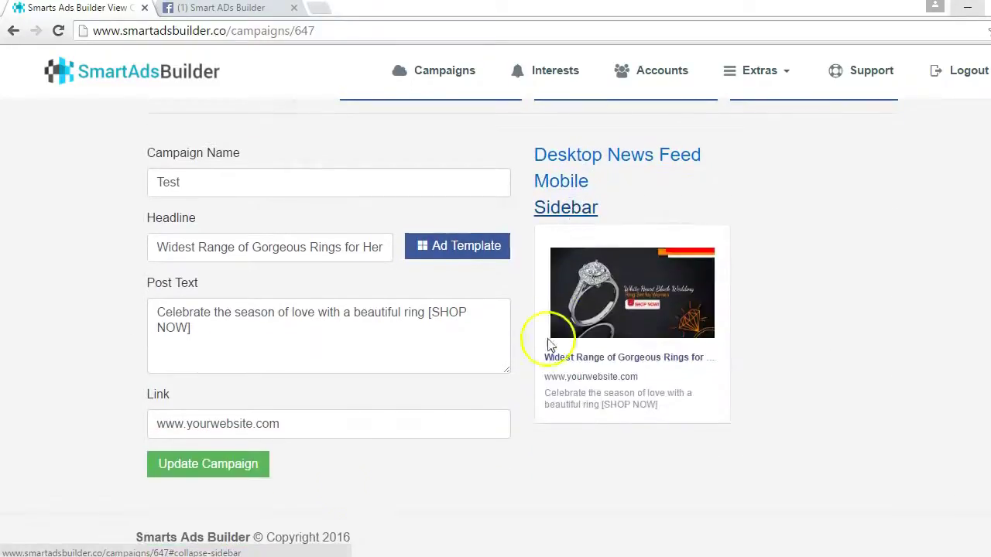
{"action": "left_click", "coordinate": [230, 472]}
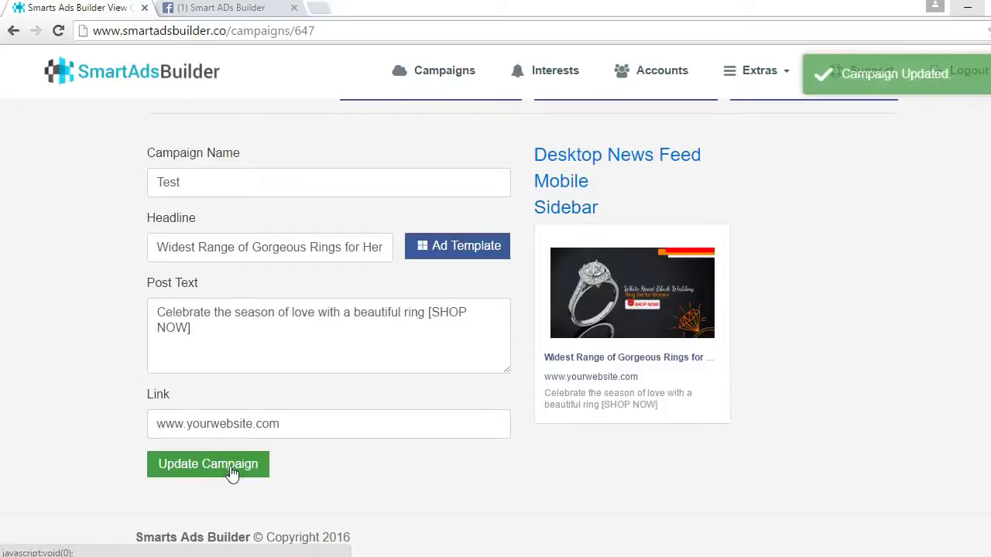
{"action": "scroll", "coordinate": [504, 428], "scroll_direction": "up", "scroll_amount": 2}
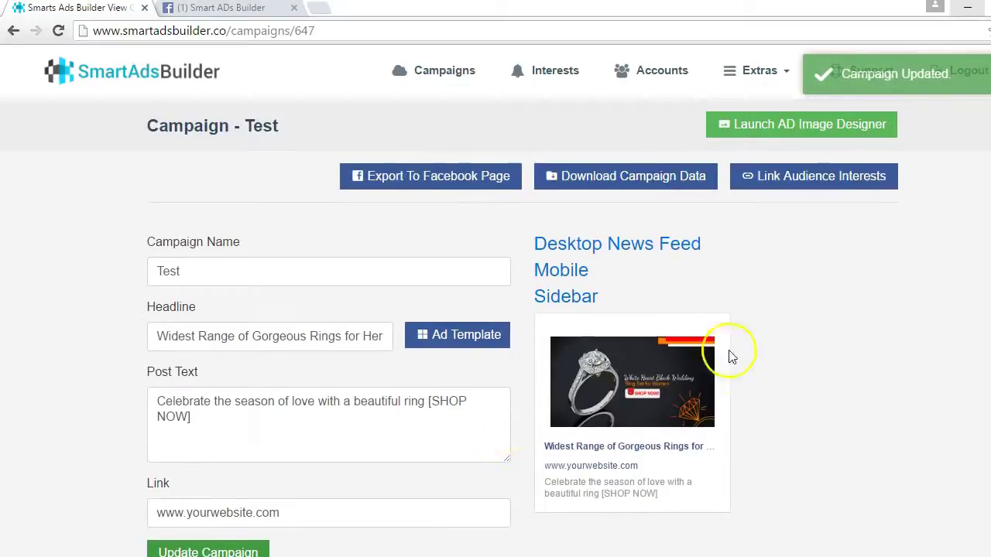
Step: Launch the AD Image Designer and browse its text, shape and sticker options
{"action": "left_click", "coordinate": [805, 143]}
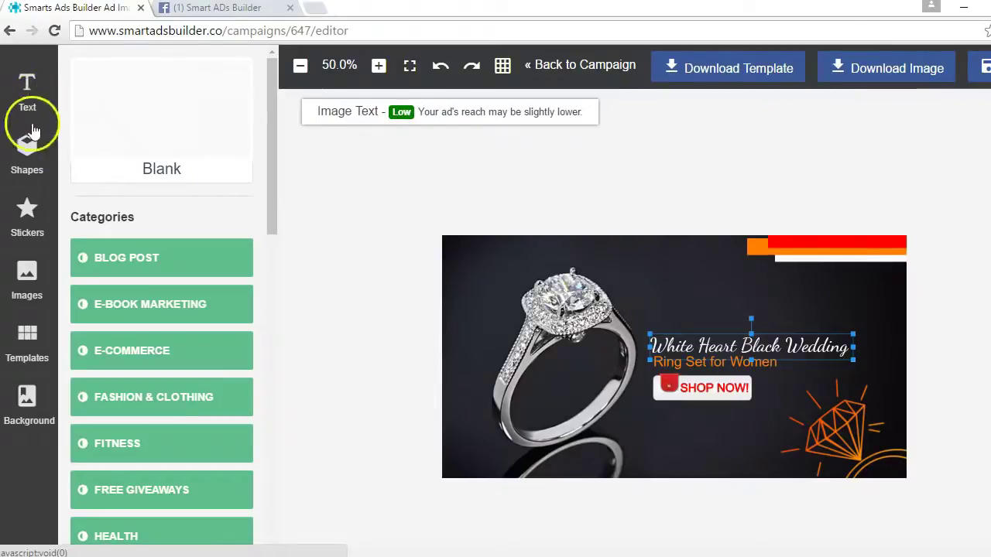
{"action": "left_click", "coordinate": [26, 97]}
{"action": "left_click", "coordinate": [23, 145]}
{"action": "left_click", "coordinate": [29, 205]}
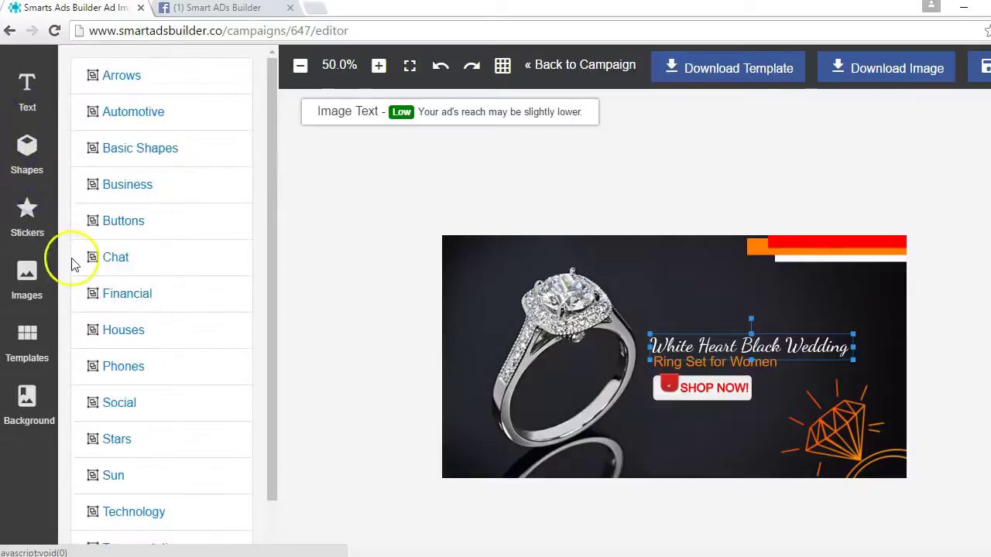
{"action": "left_click_drag", "start_coordinate": [318, 111], "coordinate": [584, 112]}
Step: Edit the White Heart Black Wedding headline, save the image, and return to the Test campaign
{"action": "left_click", "coordinate": [587, 118]}
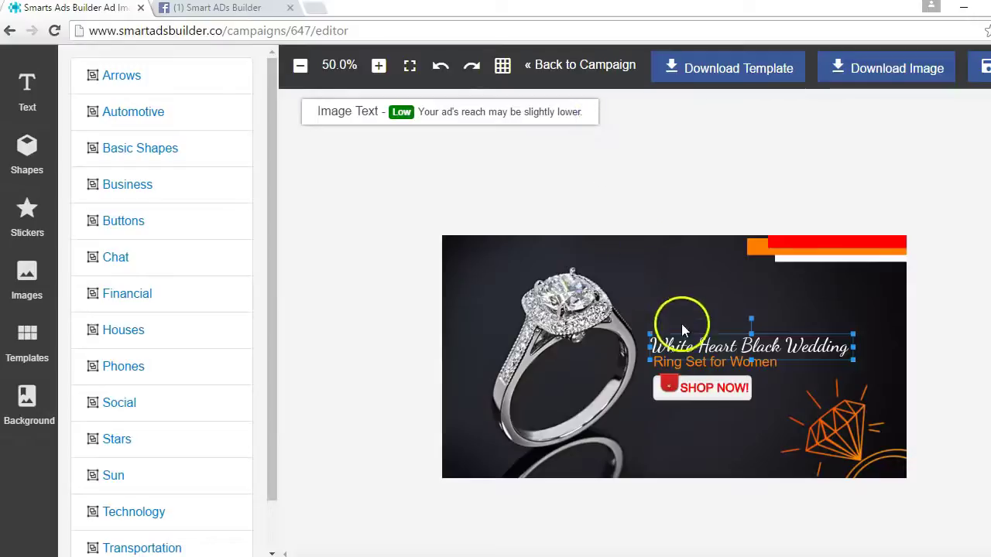
{"action": "left_click", "coordinate": [677, 332]}
{"action": "left_click", "coordinate": [150, 165]}
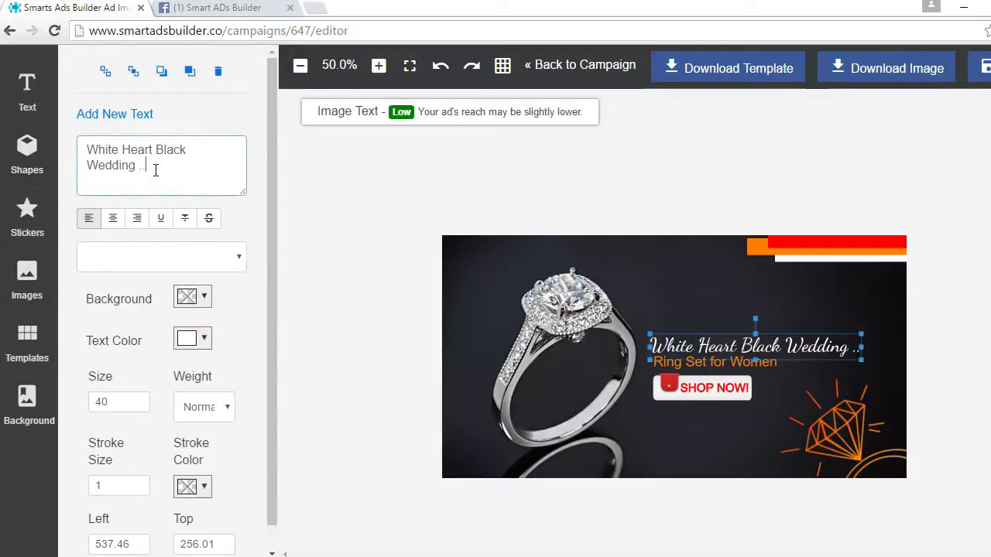
{"action": "left_click", "coordinate": [979, 68]}
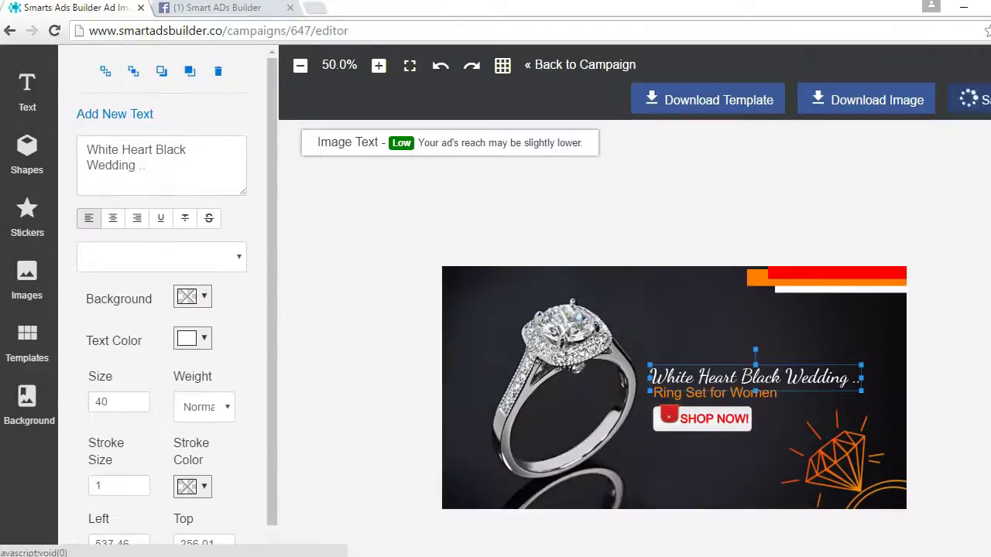
{"action": "left_click", "coordinate": [589, 67]}
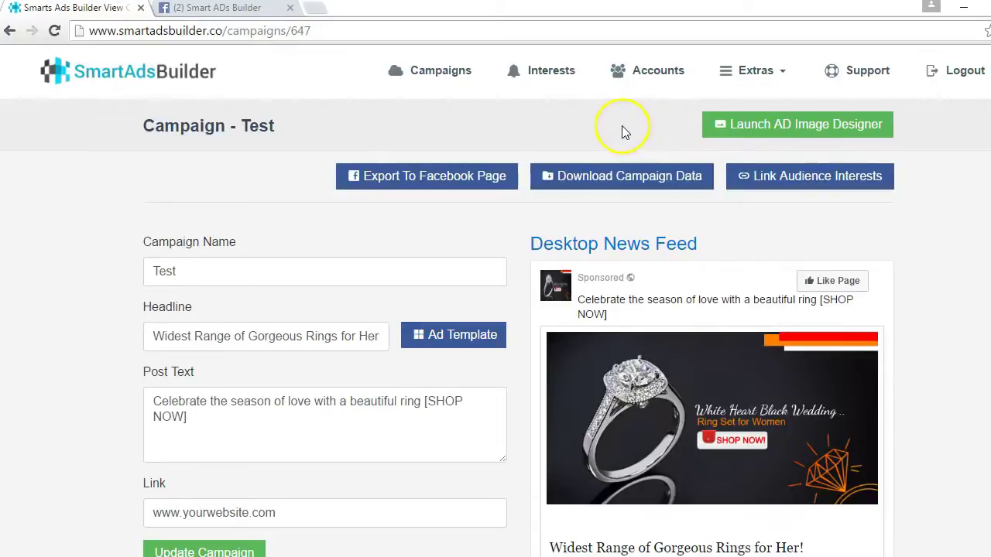
Step: In Cherry Pick Interests, search interests for the keyword 'ring'
{"action": "left_click", "coordinate": [551, 73]}
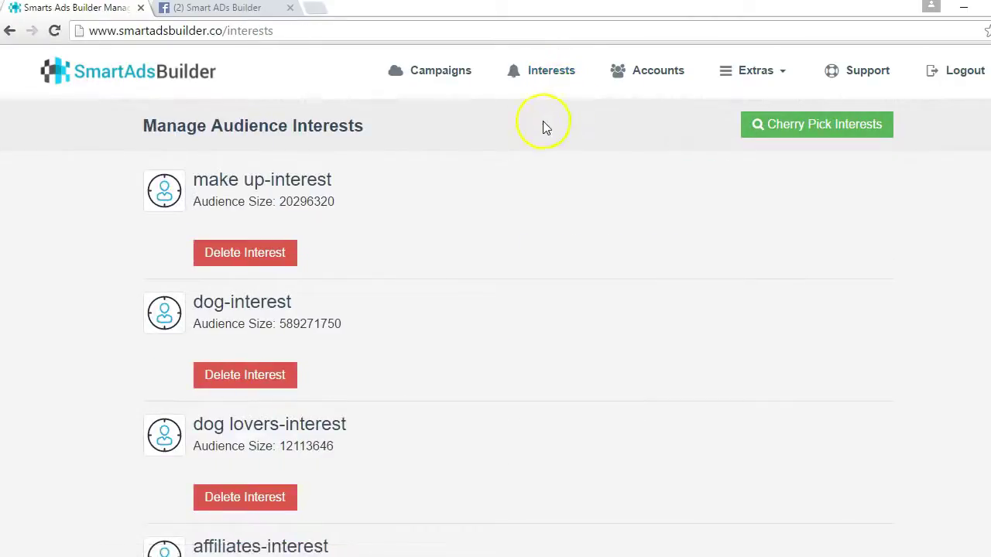
{"action": "scroll", "coordinate": [382, 221], "scroll_direction": "down", "scroll_amount": 2}
{"action": "scroll", "coordinate": [382, 221], "scroll_direction": "up", "scroll_amount": 2}
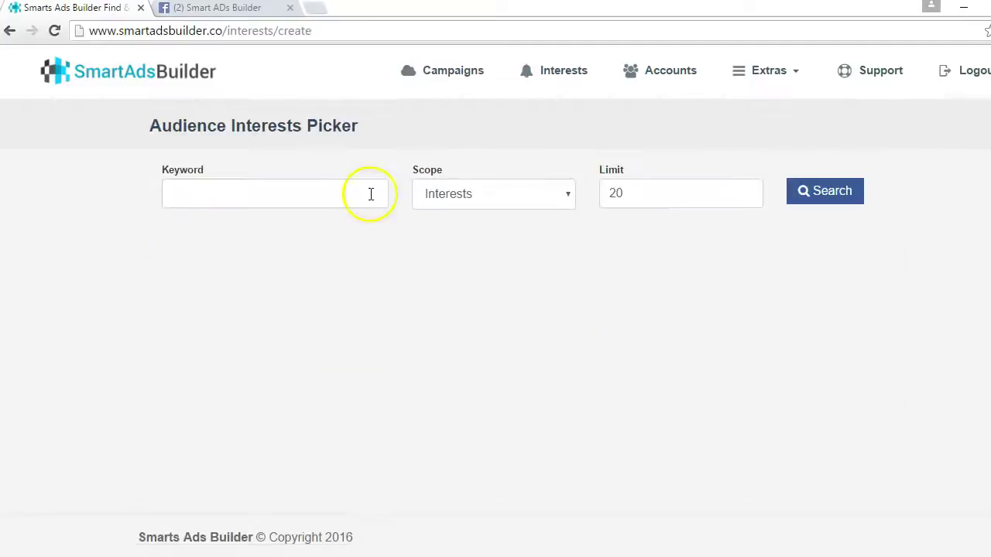
{"action": "left_click", "coordinate": [336, 194]}
{"action": "type", "text": "ring"}
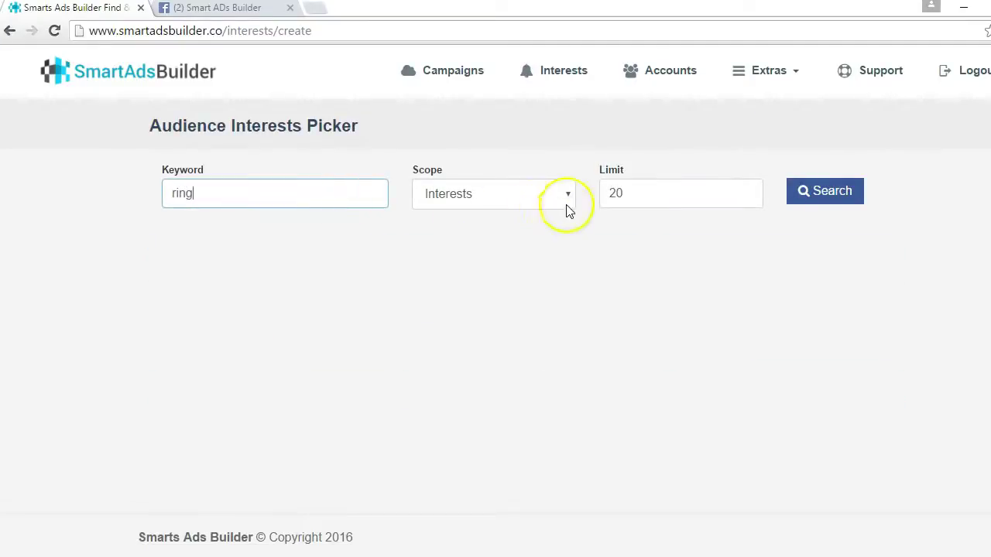
{"action": "left_click", "coordinate": [810, 196]}
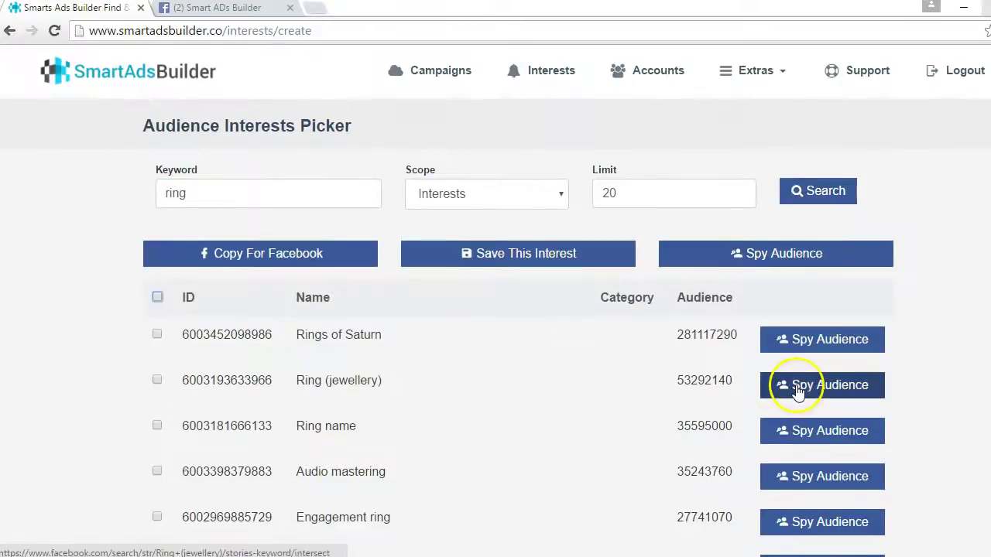
Step: Spy Audience on Ring (jewellery), then return and select every interest in the results
{"action": "left_click", "coordinate": [797, 391]}
{"action": "scroll", "coordinate": [796, 385], "scroll_direction": "down", "scroll_amount": 5}
{"action": "scroll", "coordinate": [797, 385], "scroll_direction": "down", "scroll_amount": 3}
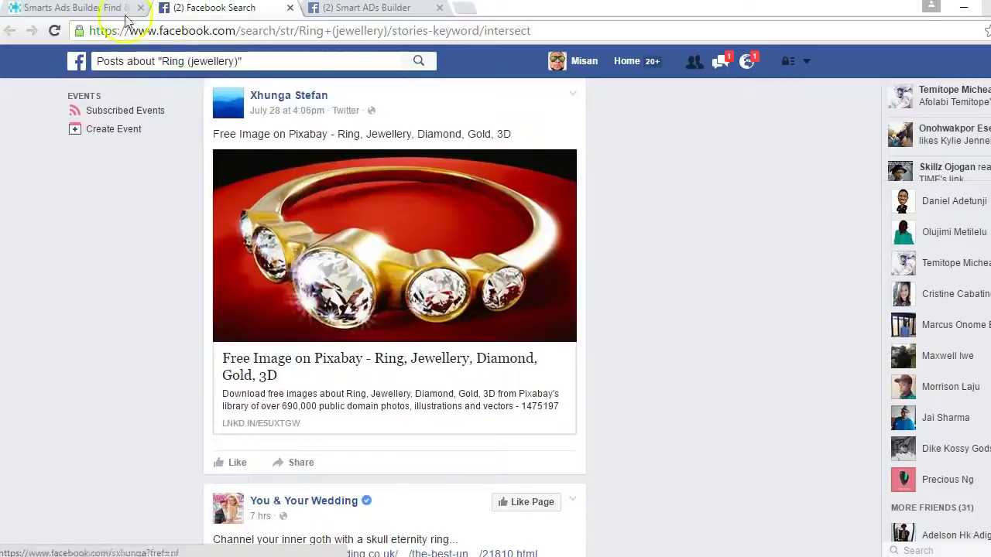
{"action": "left_click", "coordinate": [78, 10]}
{"action": "left_click", "coordinate": [155, 294]}
Step: Copy the selected interests for Facebook and save them as 'ring-interest'
{"action": "left_click", "coordinate": [199, 255]}
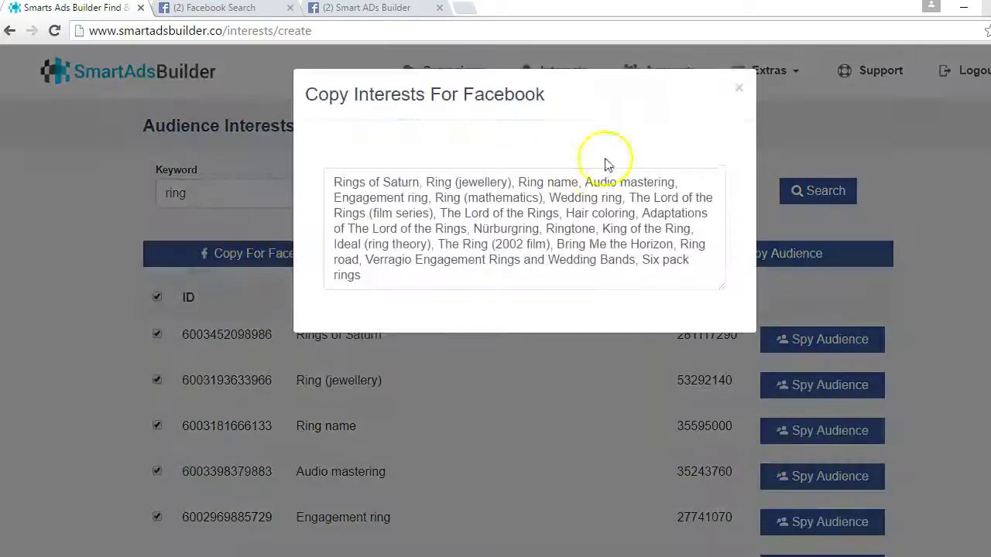
{"action": "left_click", "coordinate": [741, 89]}
{"action": "left_click", "coordinate": [511, 251]}
{"action": "left_click", "coordinate": [691, 271]}
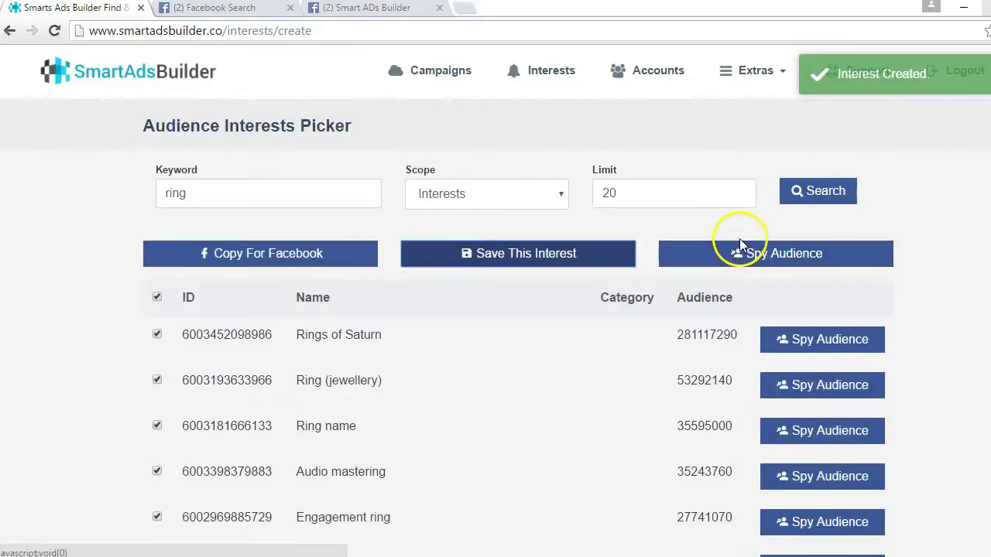
Step: Export the Test campaign to a Facebook page, download Campaign-Test.zip, and view the post
{"action": "left_click", "coordinate": [441, 72]}
{"action": "left_click", "coordinate": [474, 177]}
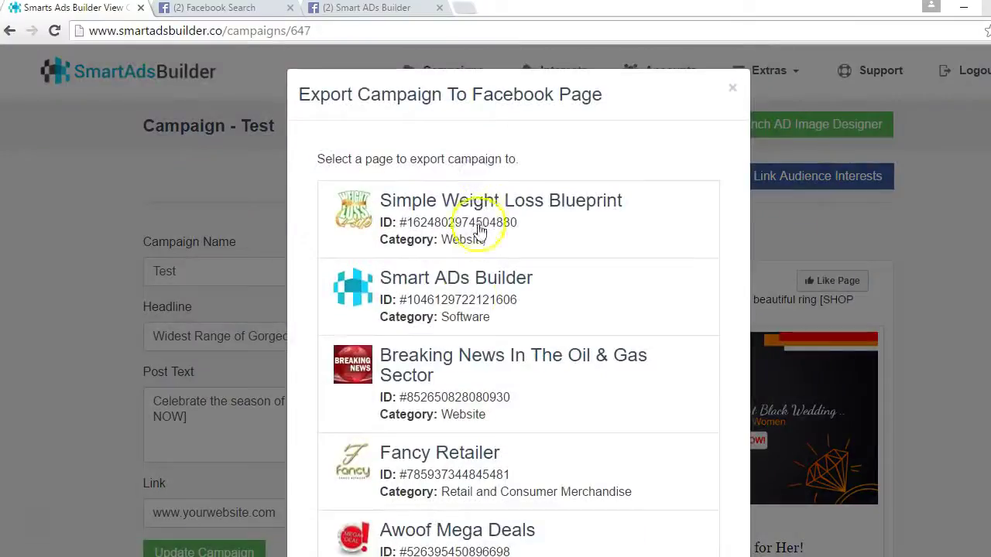
{"action": "left_click", "coordinate": [659, 220]}
{"action": "left_click", "coordinate": [664, 185]}
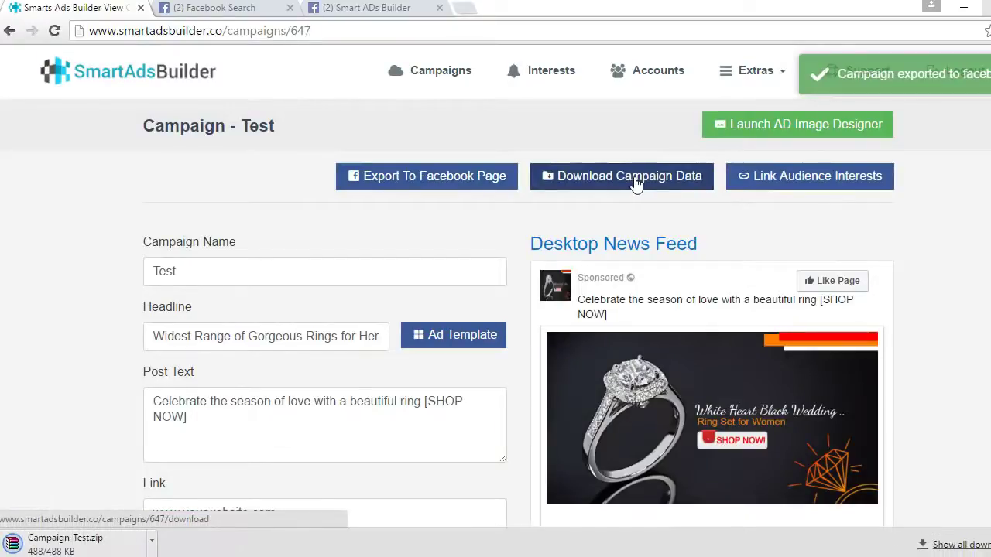
{"action": "left_click", "coordinate": [366, 8]}
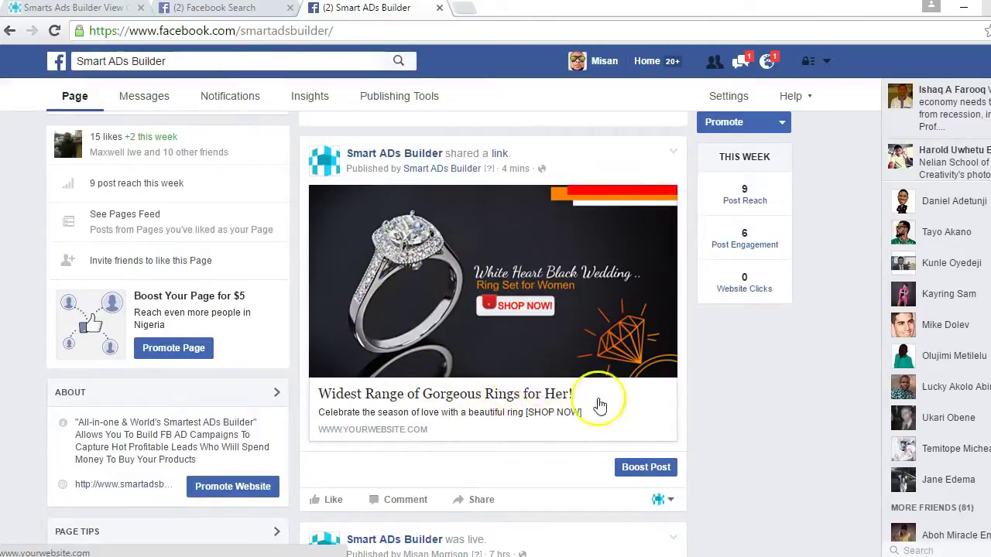
Step: Boost the ring post, paste the ring interests into Audience 1, save, and preview in mobile news feed
{"action": "left_click", "coordinate": [646, 468]}
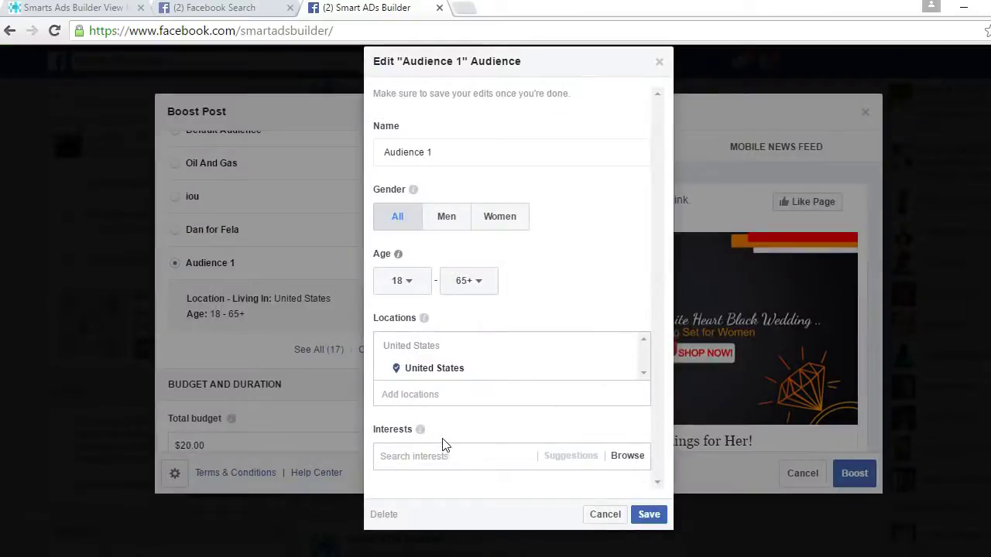
{"action": "left_click", "coordinate": [434, 456]}
{"action": "right_click", "coordinate": [435, 456]}
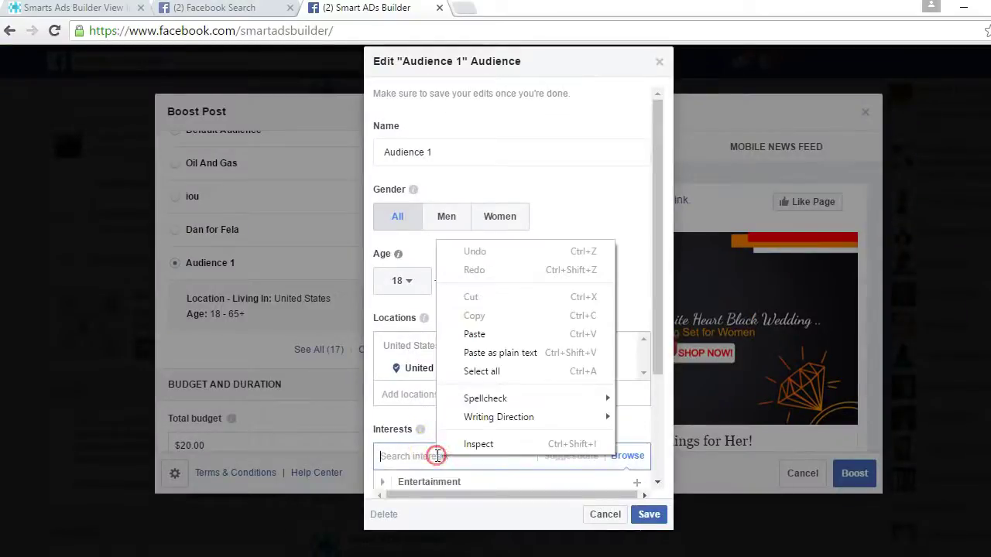
{"action": "left_click", "coordinate": [479, 371]}
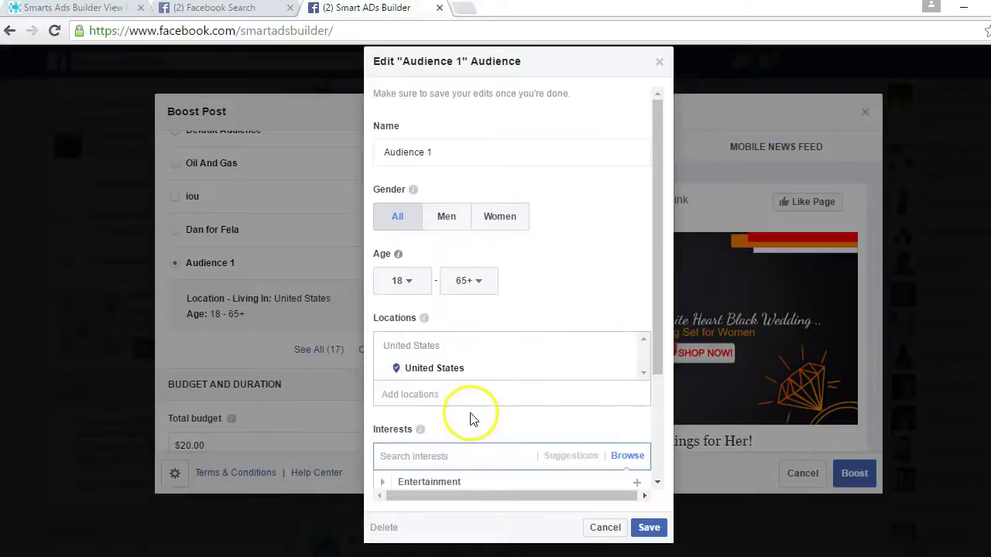
{"action": "key", "text": "ctrl+v"}
{"action": "scroll", "coordinate": [474, 410], "scroll_direction": "down", "scroll_amount": 2}
{"action": "scroll", "coordinate": [472, 409], "scroll_direction": "down", "scroll_amount": 1}
{"action": "scroll", "coordinate": [472, 409], "scroll_direction": "down", "scroll_amount": 2}
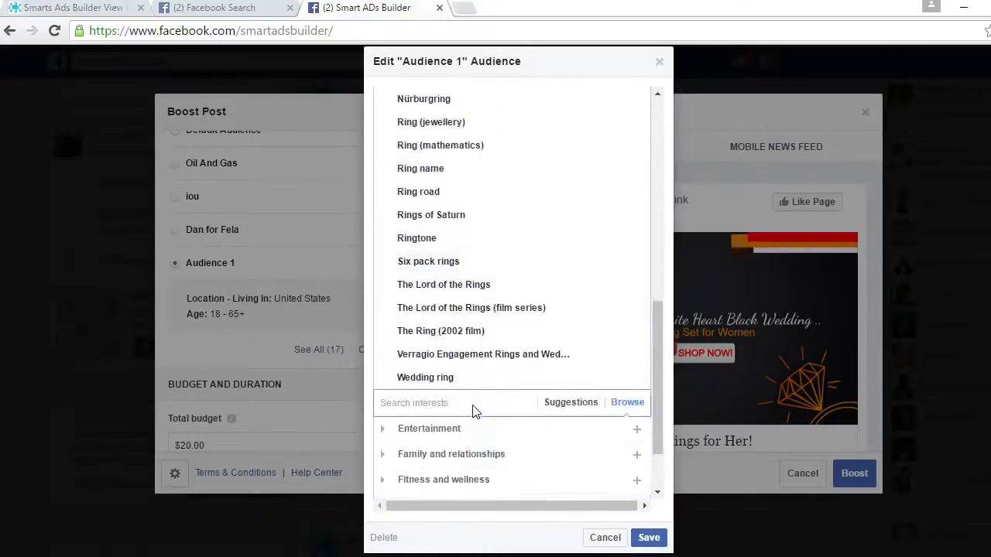
{"action": "scroll", "coordinate": [472, 408], "scroll_direction": "down", "scroll_amount": 1}
{"action": "left_click", "coordinate": [648, 535]}
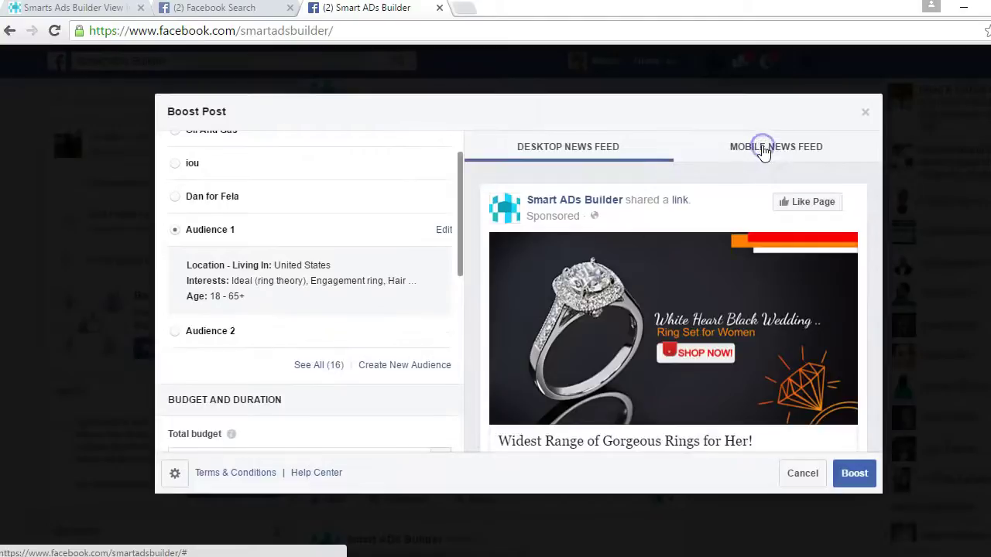
{"action": "left_click", "coordinate": [762, 149]}
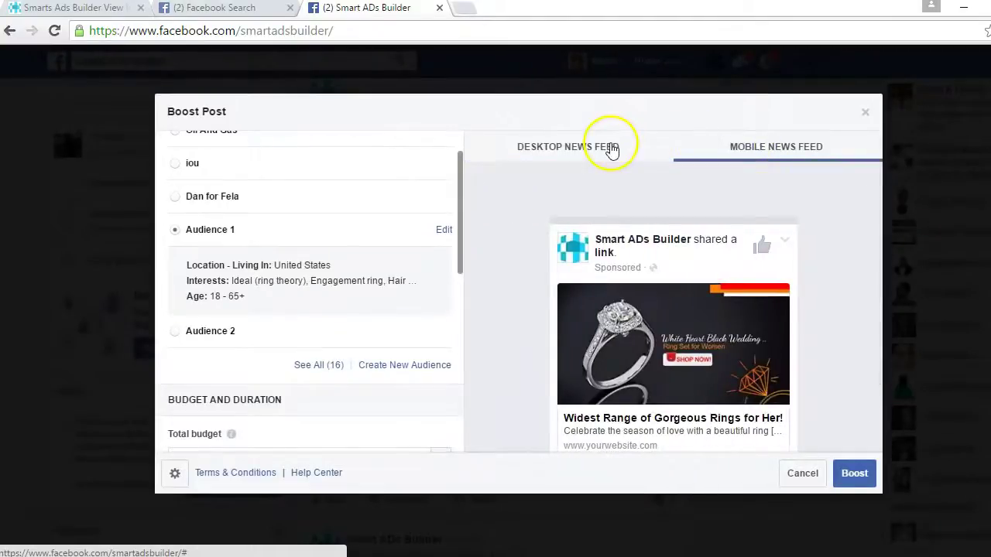